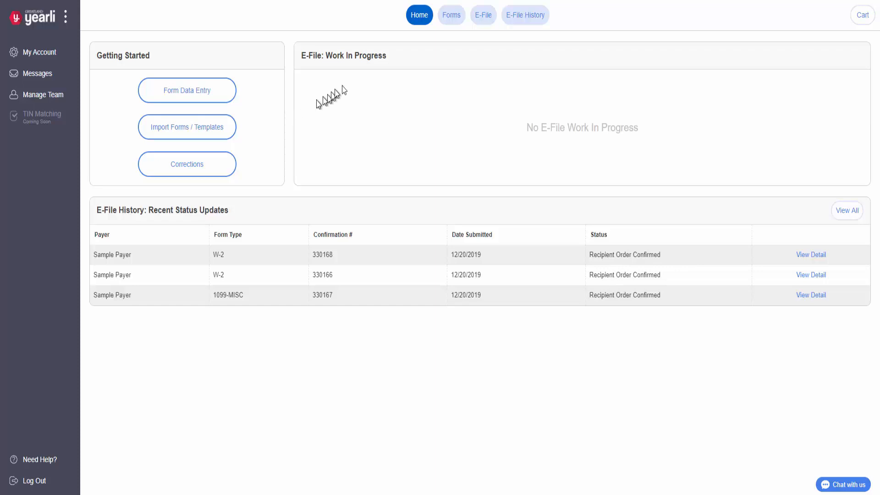
Step: Go to the Select Forms page listing the 2019 Sample Payer 1099-MISC and W-2 rows
{"action": "left_click", "coordinate": [452, 26]}
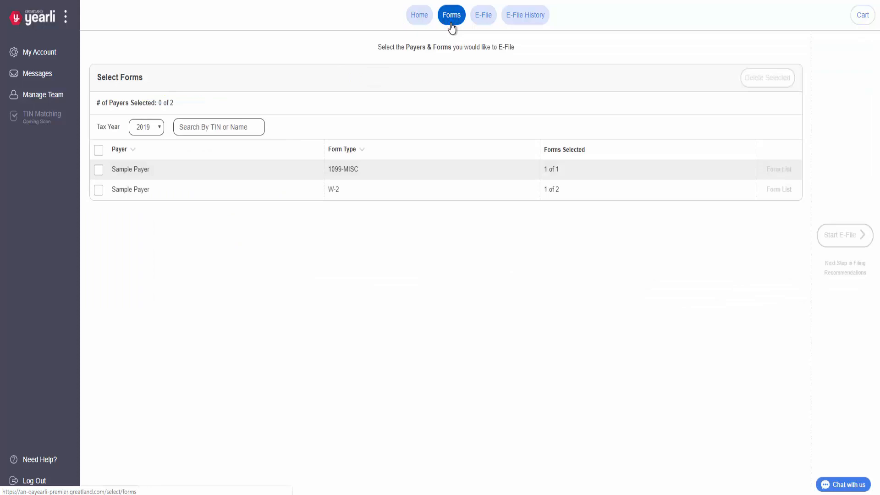
Step: Select the W-2 Sample Payer row and view its 2019 W-2 form list
{"action": "left_click", "coordinate": [99, 192]}
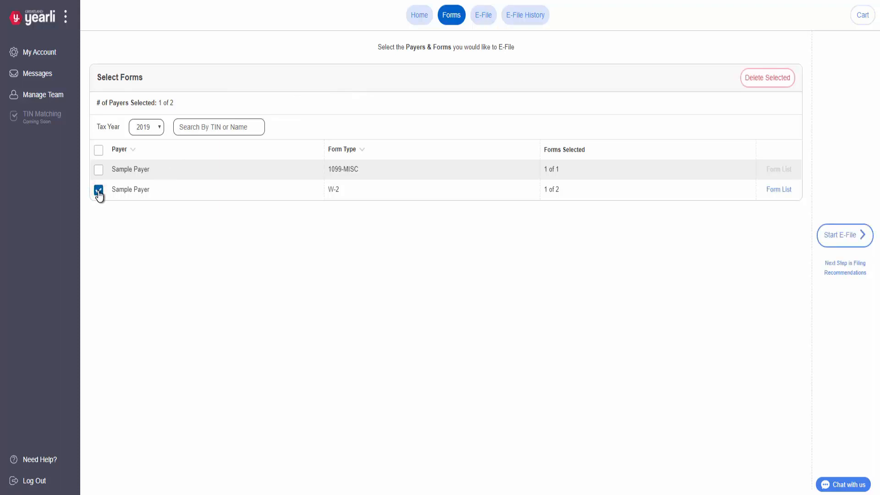
{"action": "left_click", "coordinate": [785, 190]}
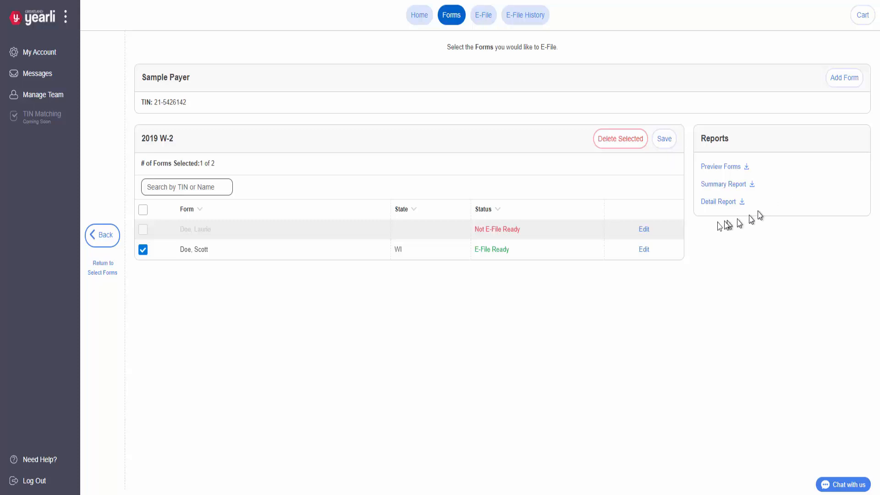
Step: Set Kind Of Payer to Regular (941) on the incomplete W-2, save, and return to the list
{"action": "left_click", "coordinate": [644, 231]}
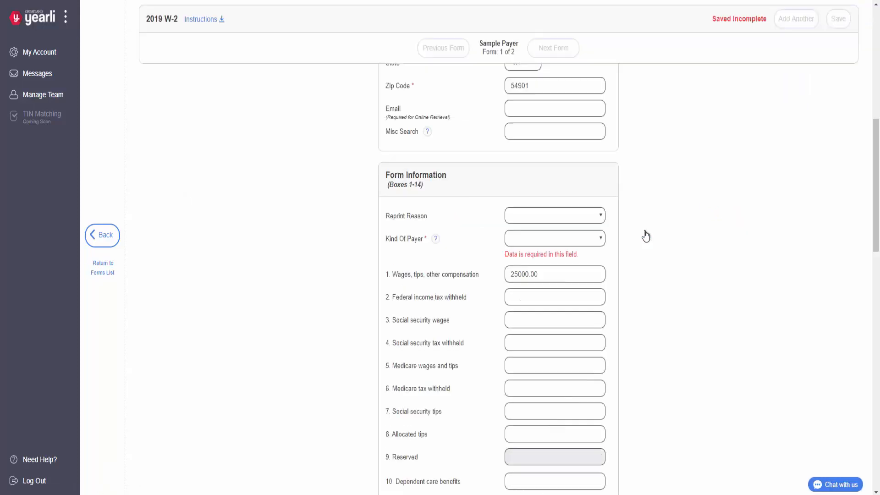
{"action": "left_click", "coordinate": [578, 237]}
{"action": "left_click", "coordinate": [572, 260]}
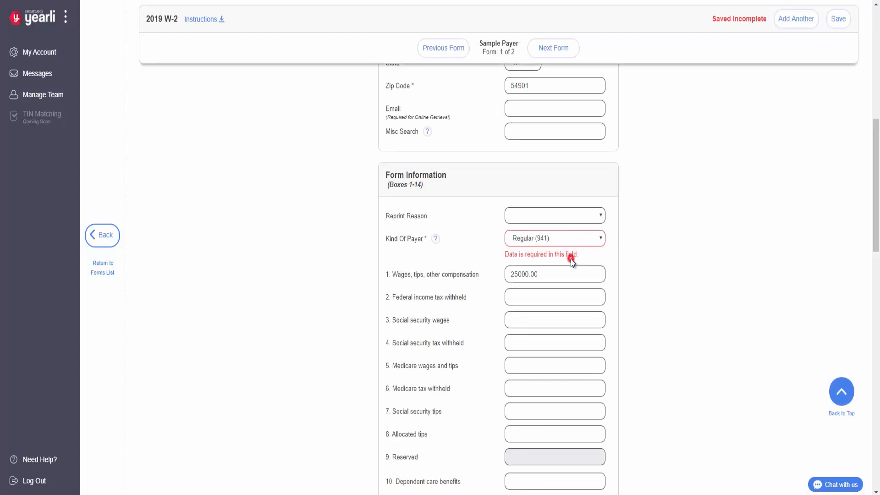
{"action": "left_click", "coordinate": [838, 26]}
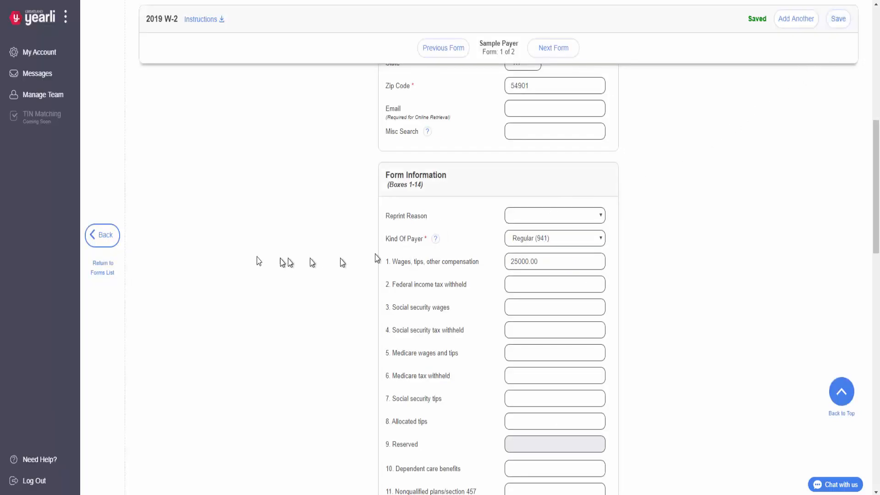
{"action": "left_click", "coordinate": [116, 240]}
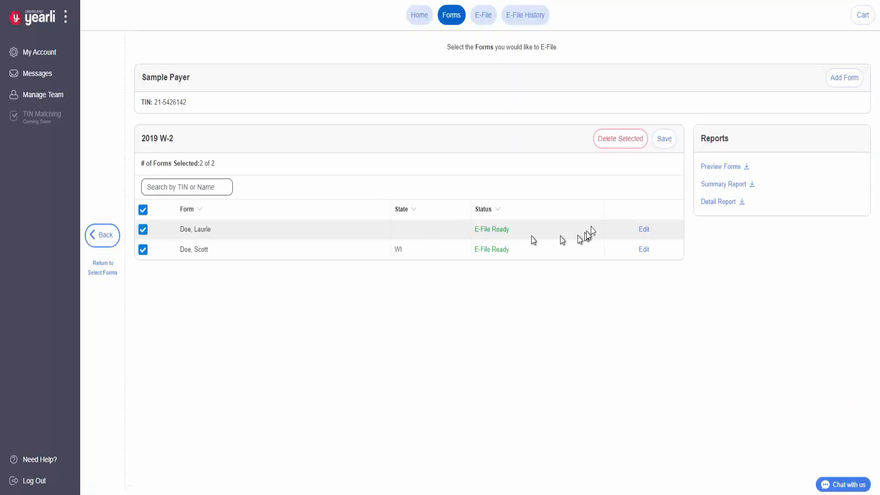
Step: Save both W-2 selections, also select the 1099-MISC payer, and start e-filing
{"action": "left_click", "coordinate": [666, 144]}
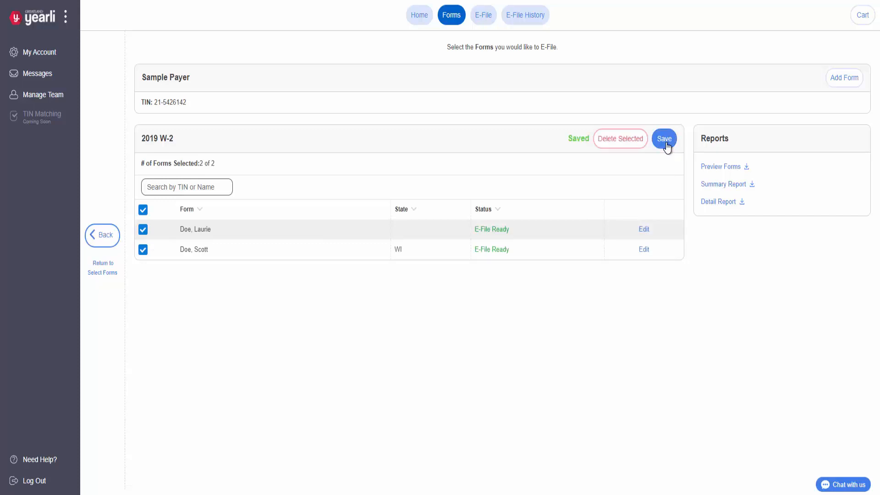
{"action": "left_click", "coordinate": [114, 246]}
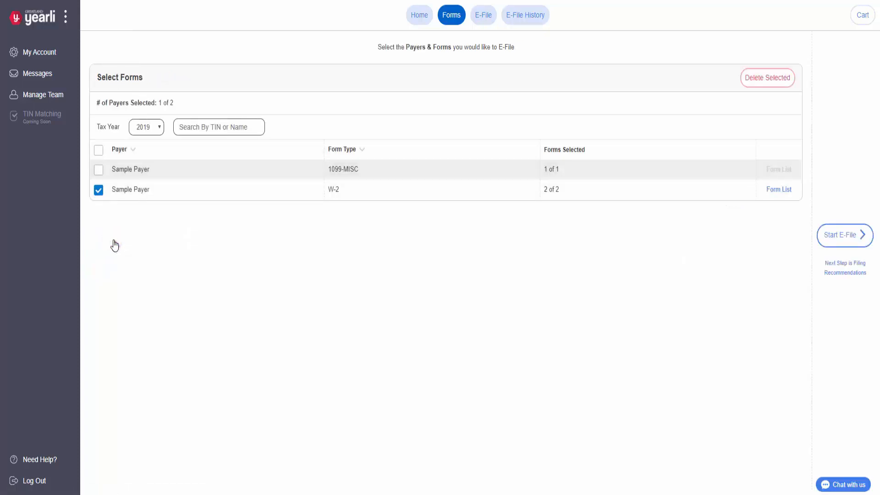
{"action": "left_click", "coordinate": [98, 172]}
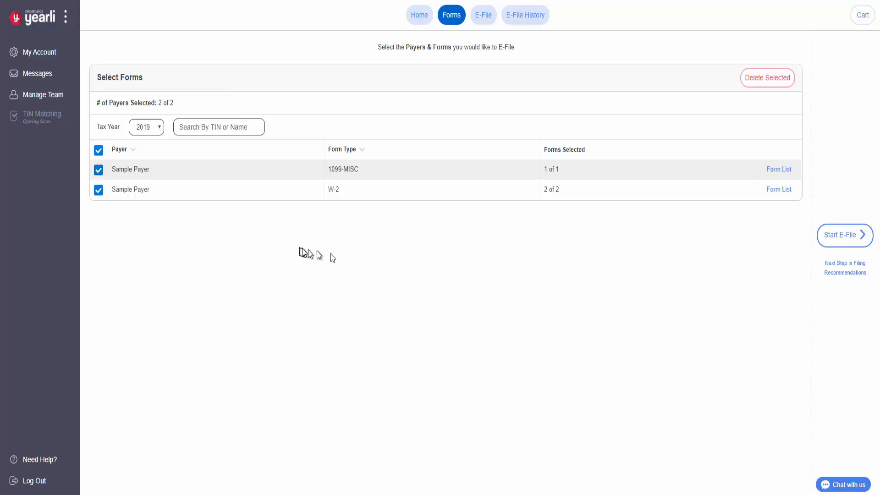
{"action": "left_click", "coordinate": [853, 251]}
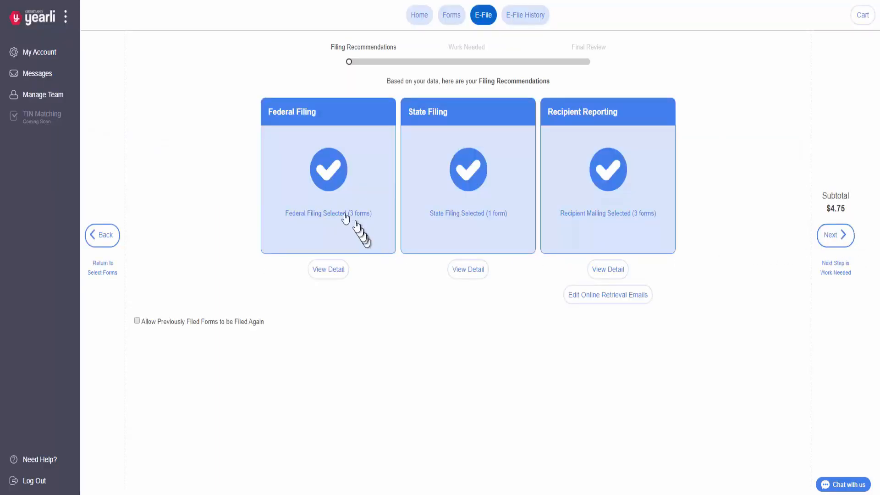
Step: Re-toggle Federal Filing, check its covered forms, then view the online retrieval email list
{"action": "left_click", "coordinate": [330, 205]}
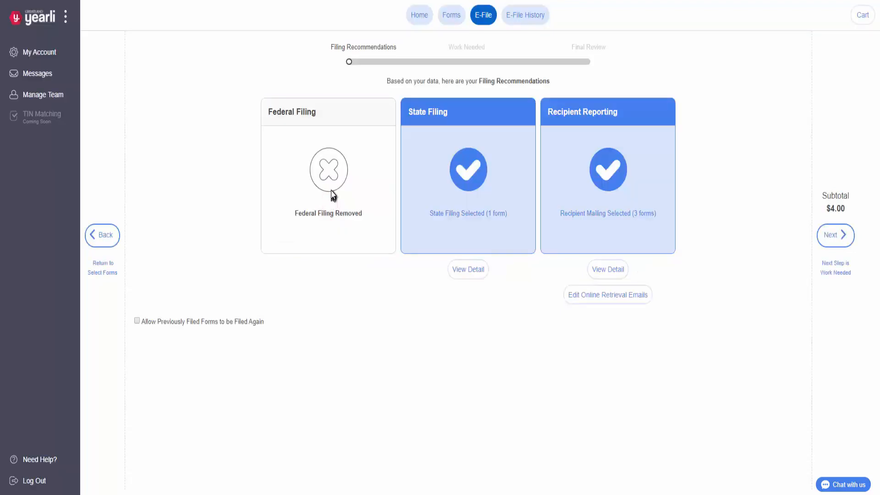
{"action": "left_click", "coordinate": [331, 190]}
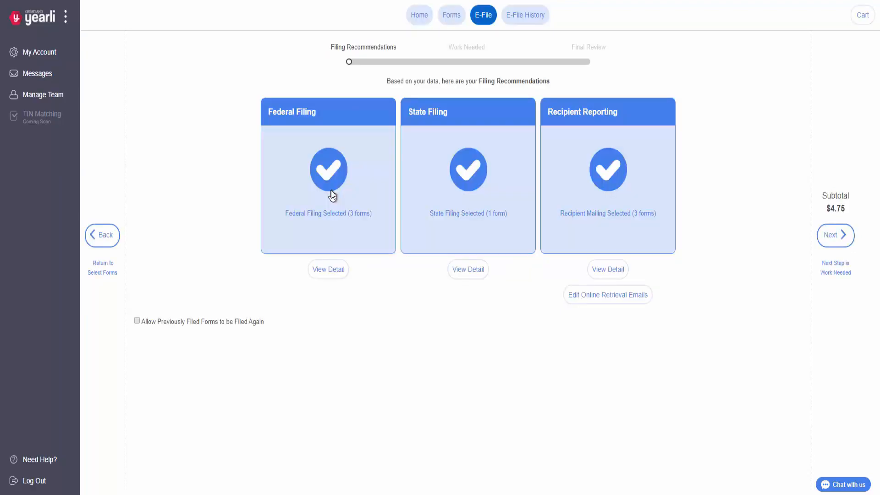
{"action": "left_click", "coordinate": [336, 281]}
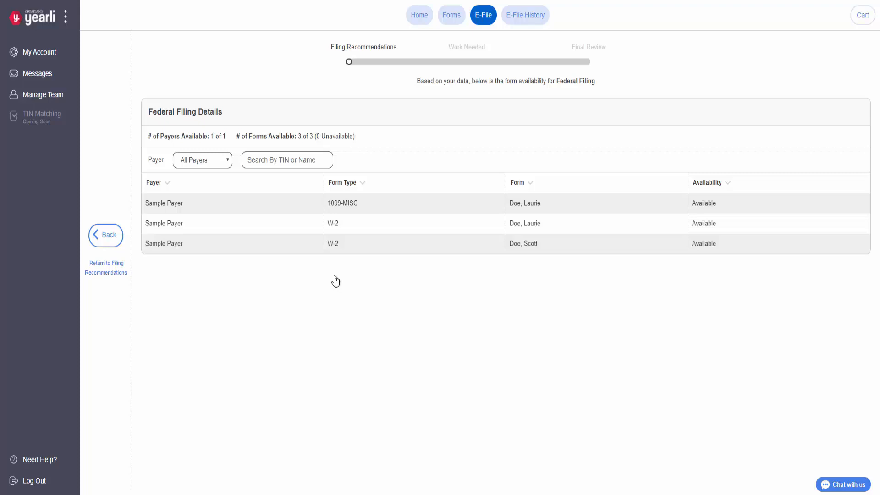
{"action": "left_click", "coordinate": [108, 243]}
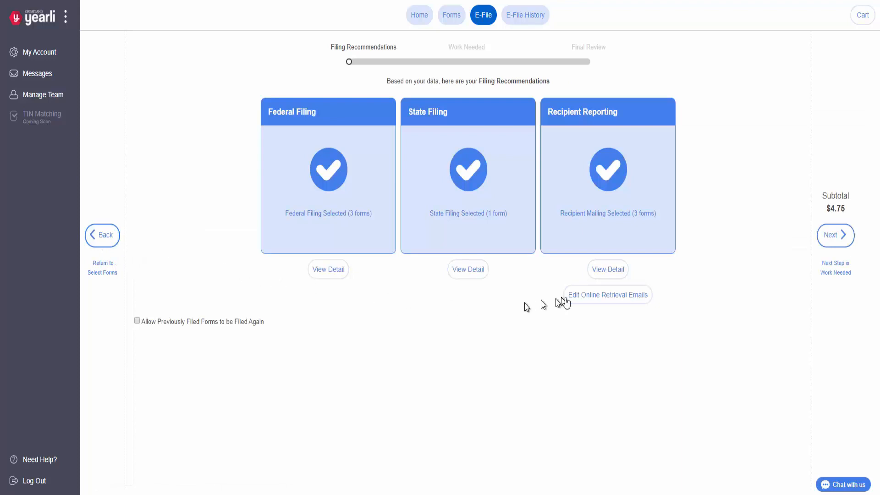
{"action": "left_click", "coordinate": [579, 302]}
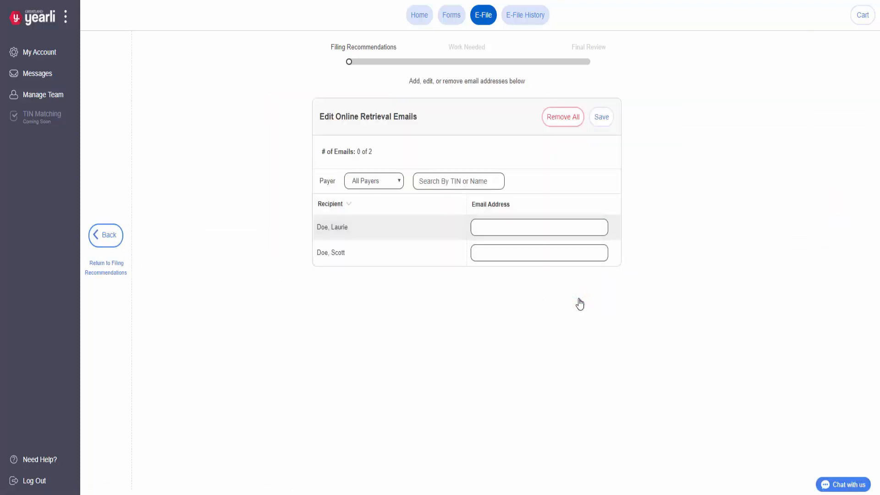
Step: Enter and save the first recipient's retrieval e-mail address, then return to Filing Recommendations
{"action": "left_click", "coordinate": [556, 230]}
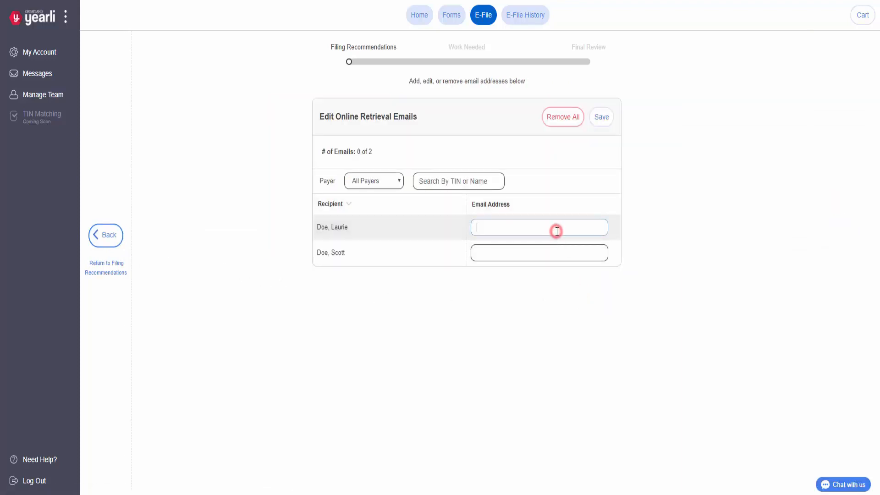
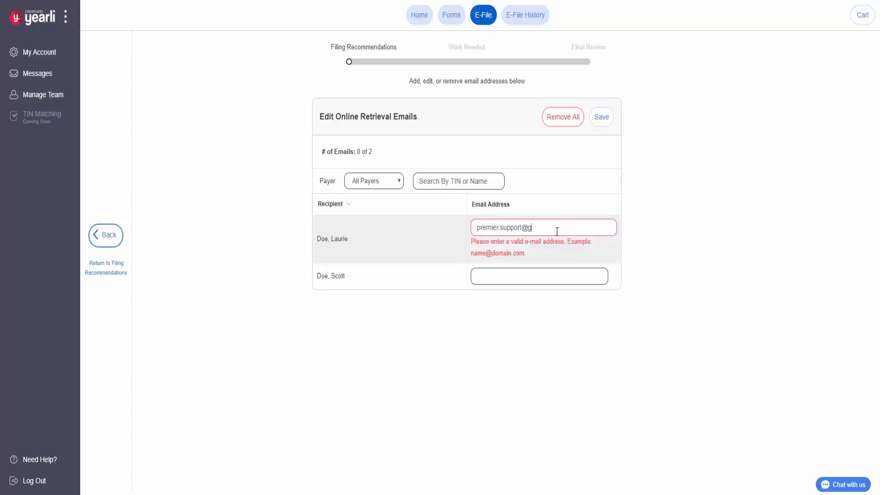
{"action": "left_click", "coordinate": [596, 127]}
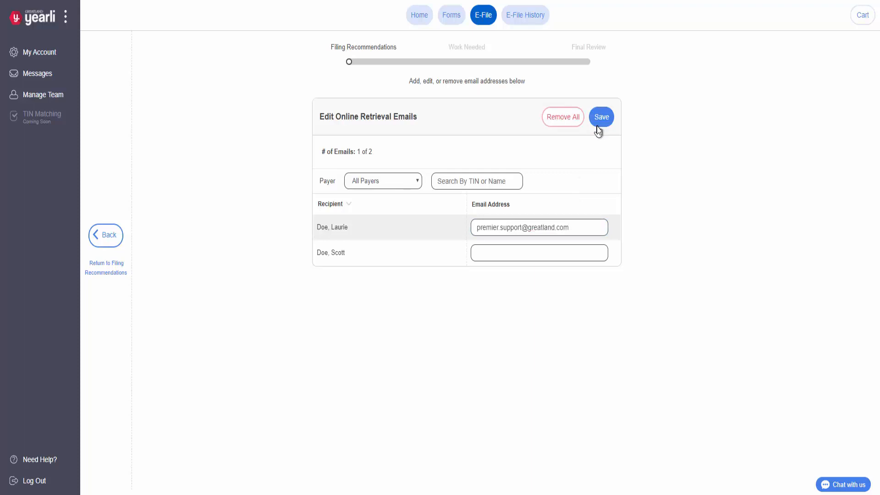
{"action": "left_click", "coordinate": [599, 130]}
{"action": "left_click", "coordinate": [115, 246]}
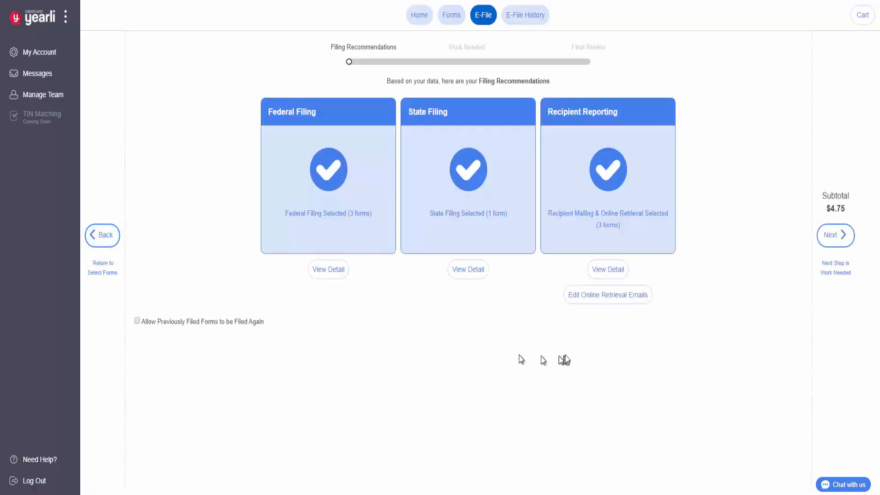
Step: Advance to Work Needed and edit the incomplete 2019 WI WT-7 form
{"action": "left_click", "coordinate": [834, 249]}
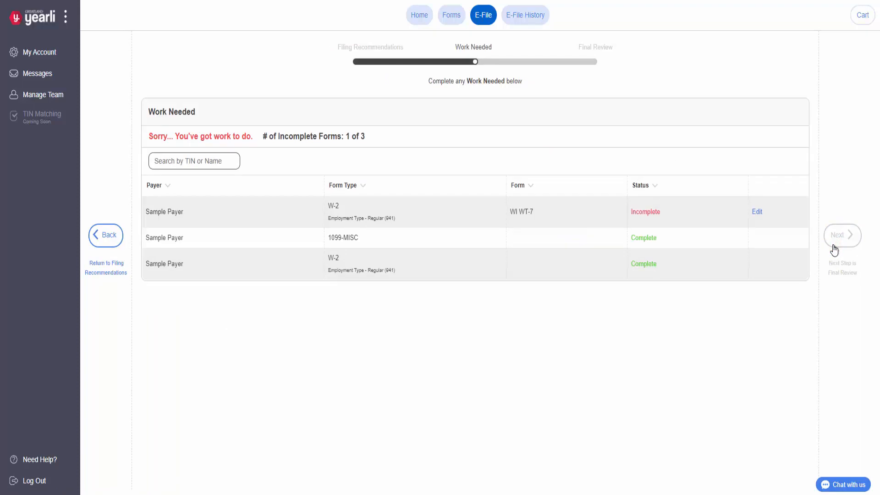
{"action": "left_click", "coordinate": [758, 214]}
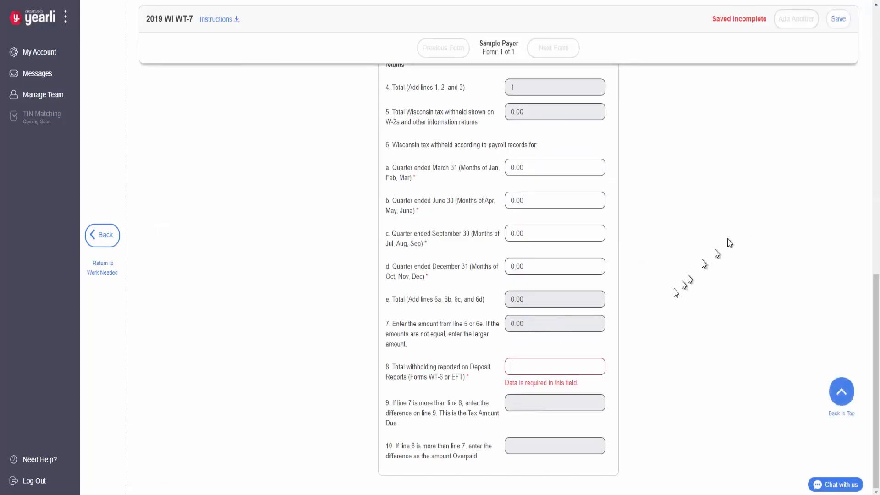
Step: Enter 0.00 in WI WT-7 line 8, save it, and return to Work Needed
{"action": "left_click", "coordinate": [554, 363]}
{"action": "type", "text": "0.00"}
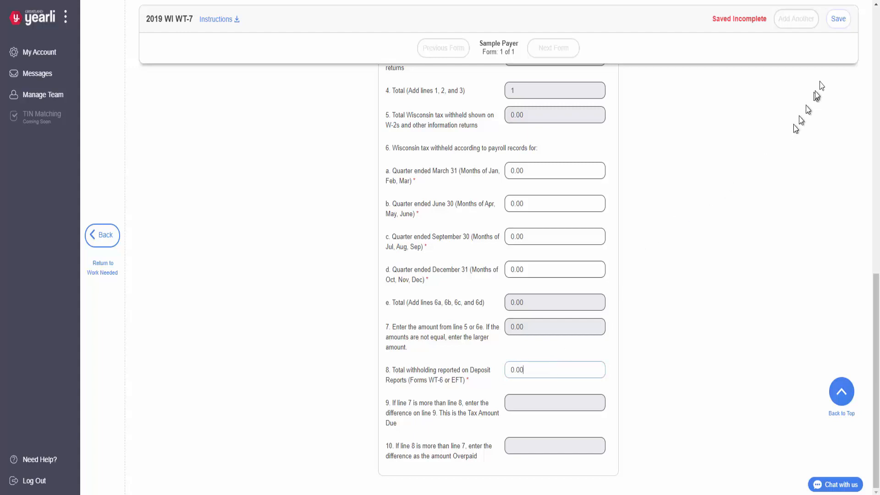
{"action": "left_click", "coordinate": [842, 31]}
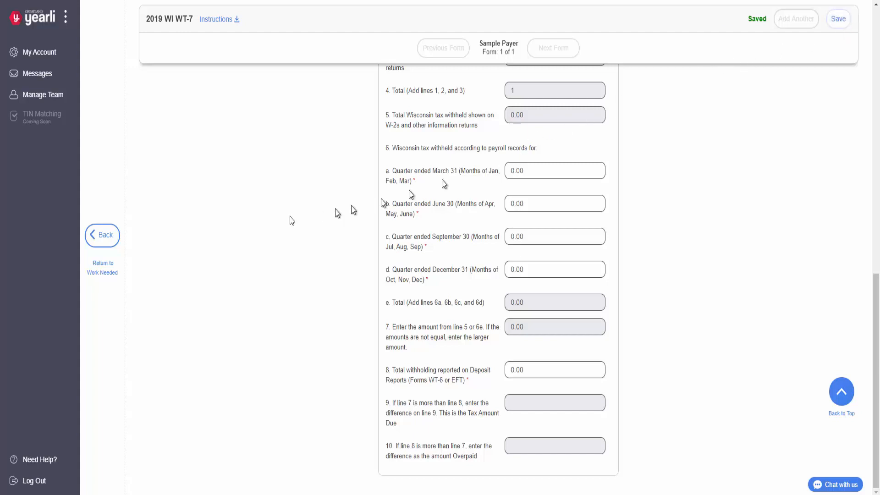
{"action": "left_click", "coordinate": [101, 248]}
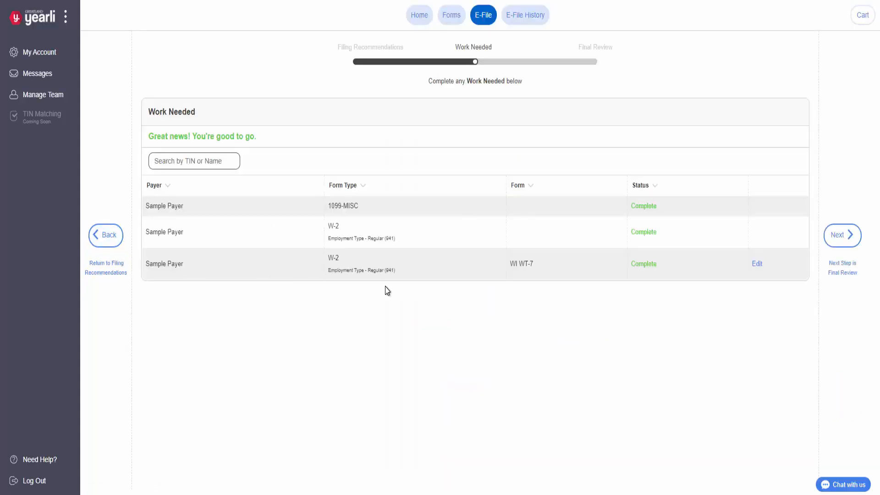
Step: Advance to Final Review and select Combined Payer Reports for all payers
{"action": "left_click", "coordinate": [844, 235]}
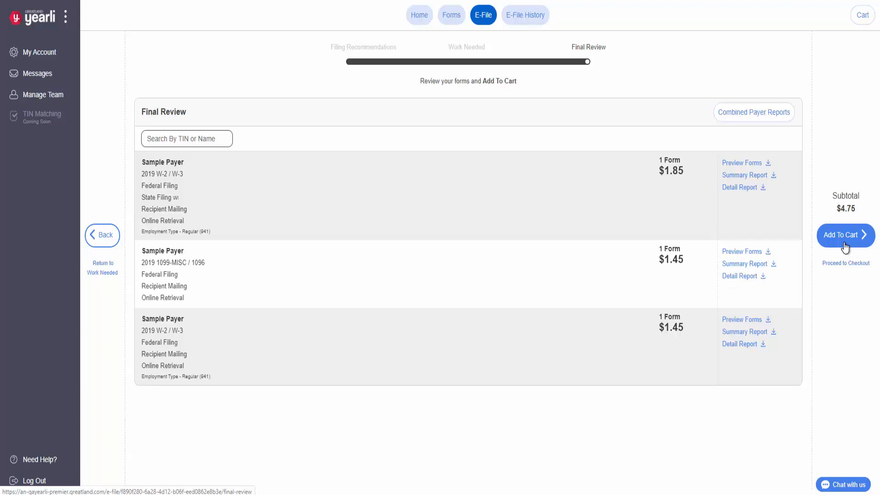
{"action": "left_click", "coordinate": [775, 115]}
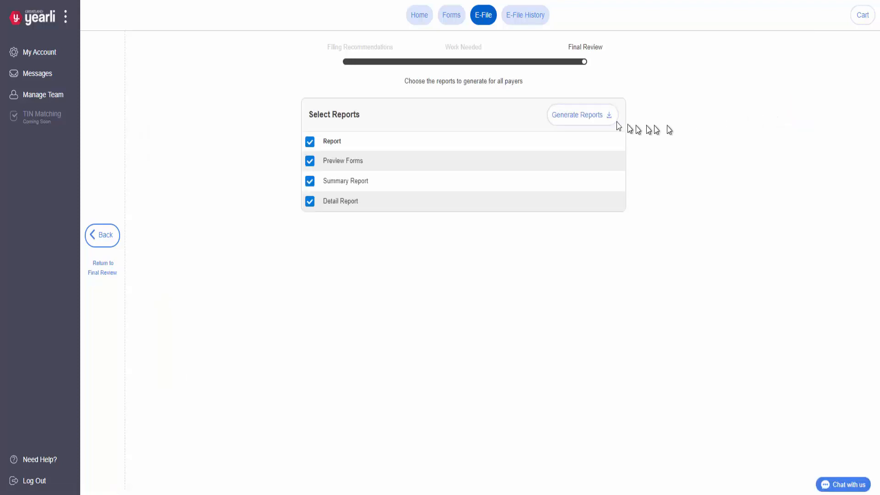
Step: Generate the combined payer reports and page through the W-2 summary reports
{"action": "left_click", "coordinate": [562, 119]}
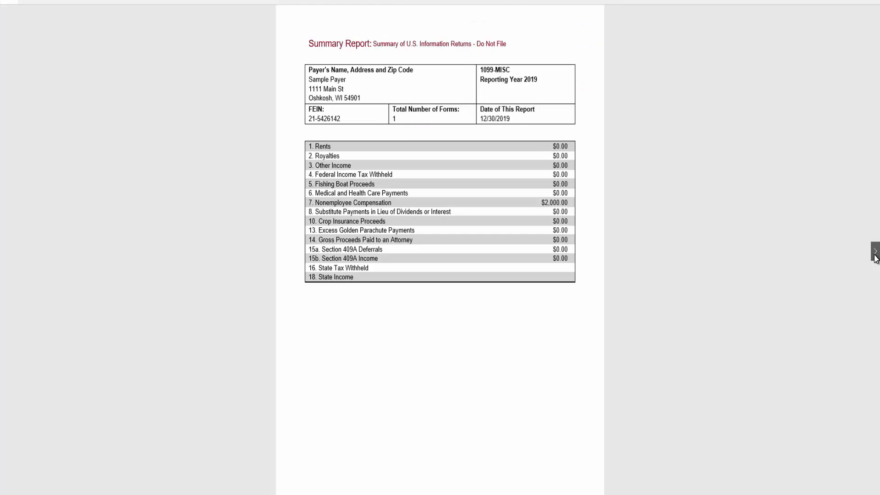
{"action": "left_click", "coordinate": [875, 257]}
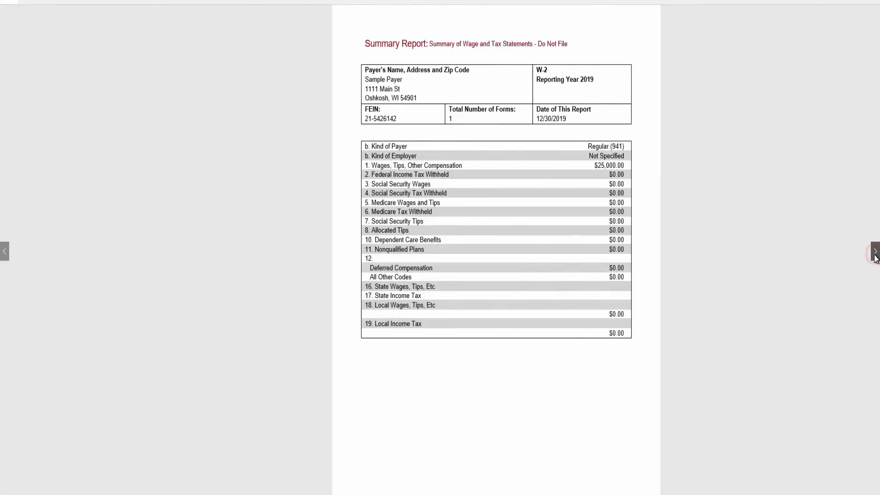
{"action": "left_click", "coordinate": [874, 252]}
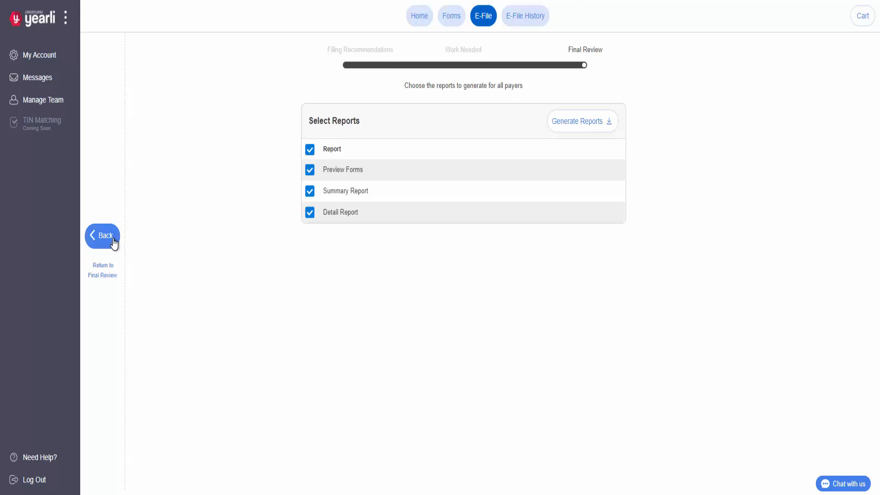
Step: Return to Final Review and add the three reviewed forms ($4.75) to the cart
{"action": "left_click", "coordinate": [105, 236]}
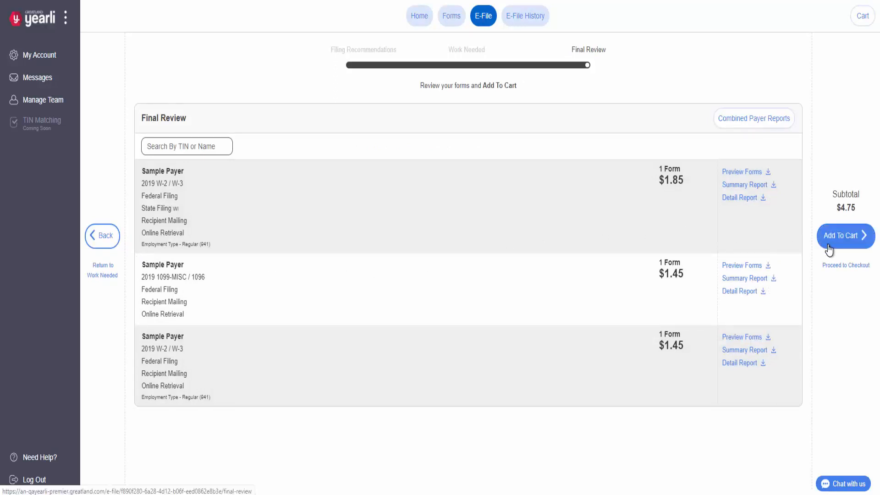
{"action": "left_click", "coordinate": [830, 250]}
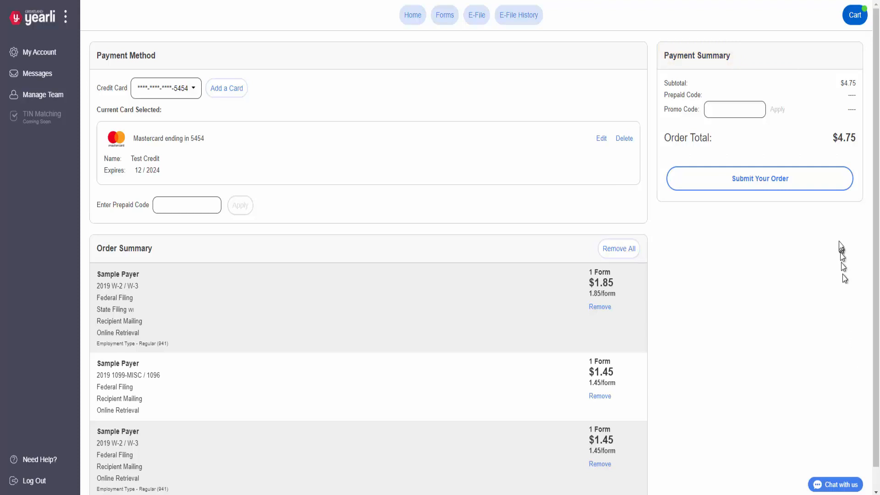
Step: Submit the $4.75 order for the three forms using the saved credit card
{"action": "left_click", "coordinate": [833, 193]}
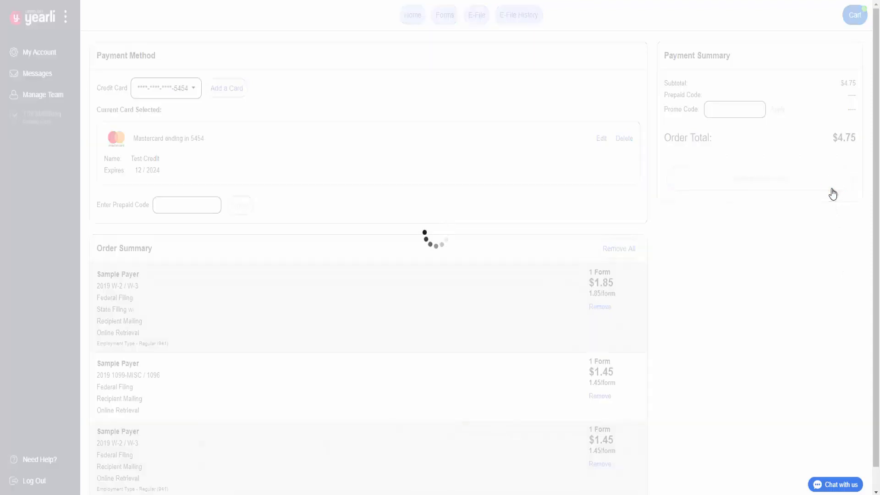